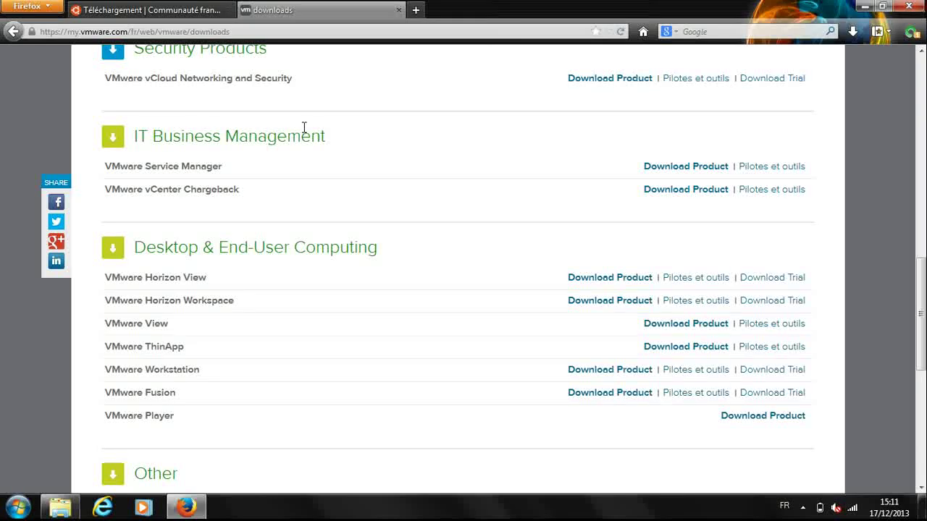
Point out VMware Player under Desktop & End-User Computing on the VMware downloads page
{"action": "double_click", "coordinate": [128, 414]}
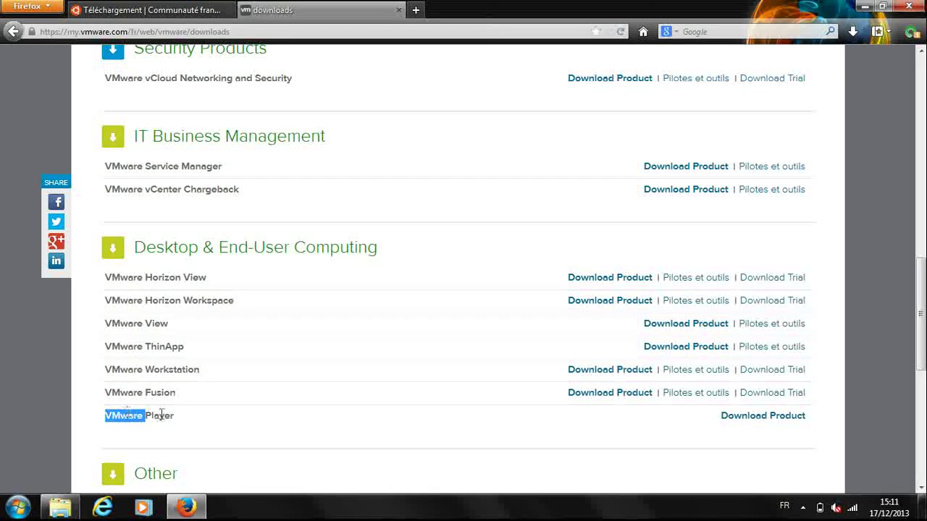
Download the Windows VMware Player 6.0 installer, then bring the desktop into view
{"action": "left_click", "coordinate": [757, 418]}
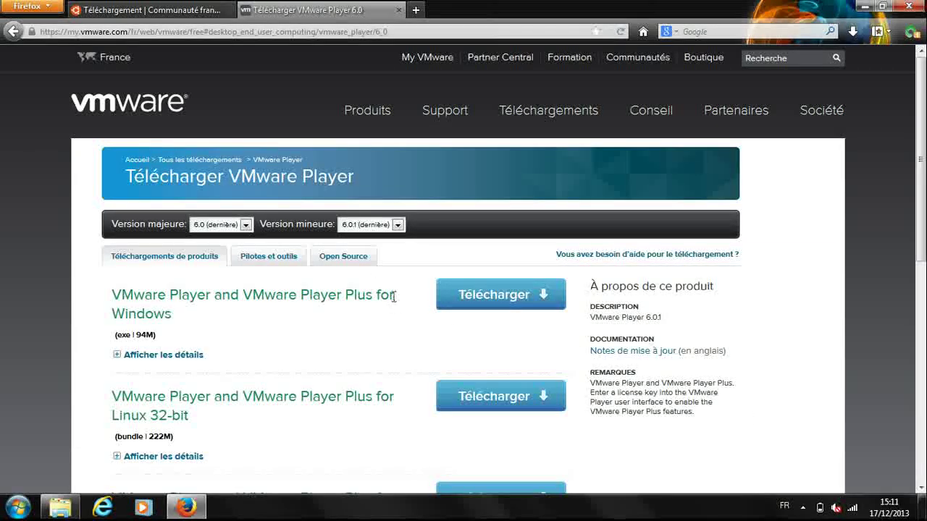
{"action": "scroll", "coordinate": [391, 293], "scroll_direction": "down", "scroll_amount": 2}
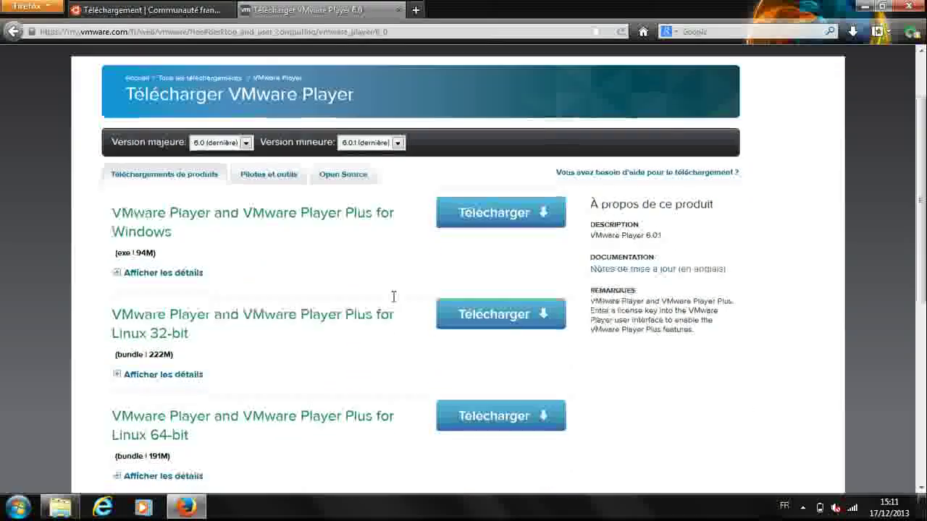
{"action": "left_click", "coordinate": [470, 221]}
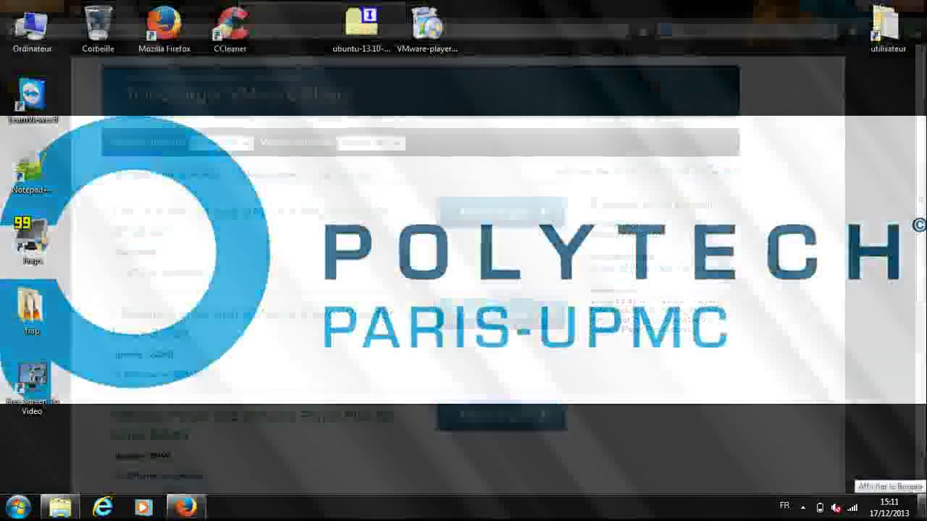
{"action": "left_click", "coordinate": [923, 509]}
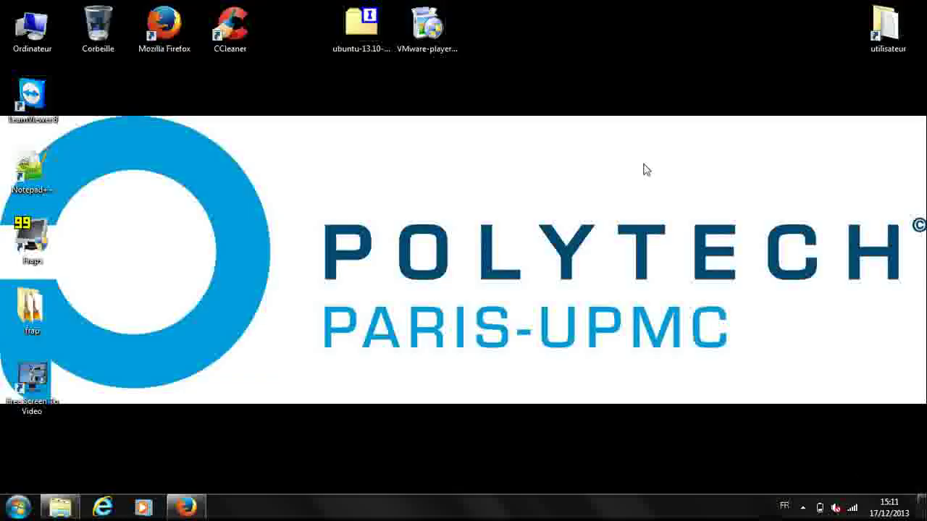
Launch the VMware-player installer from the desktop and accept the license agreement
{"action": "left_click_drag", "start_coordinate": [522, 67], "coordinate": [501, 55]}
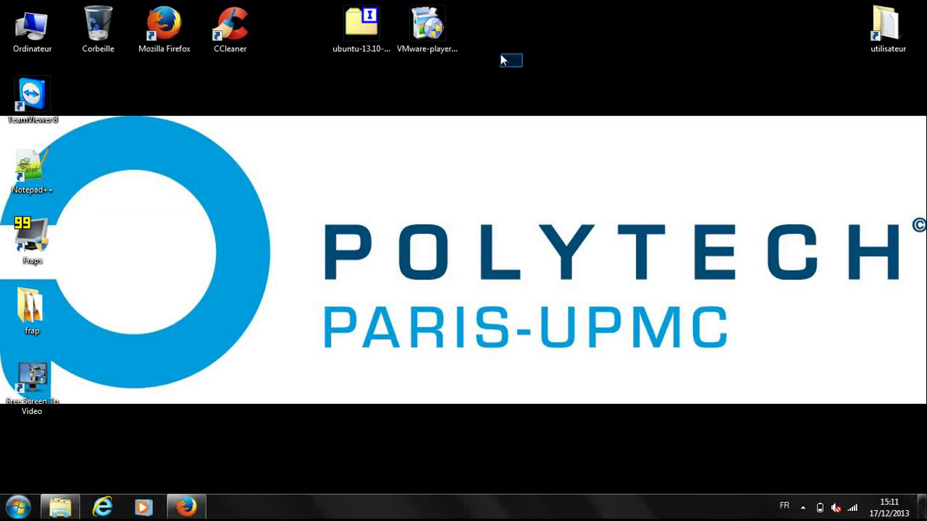
{"action": "left_click", "coordinate": [445, 40]}
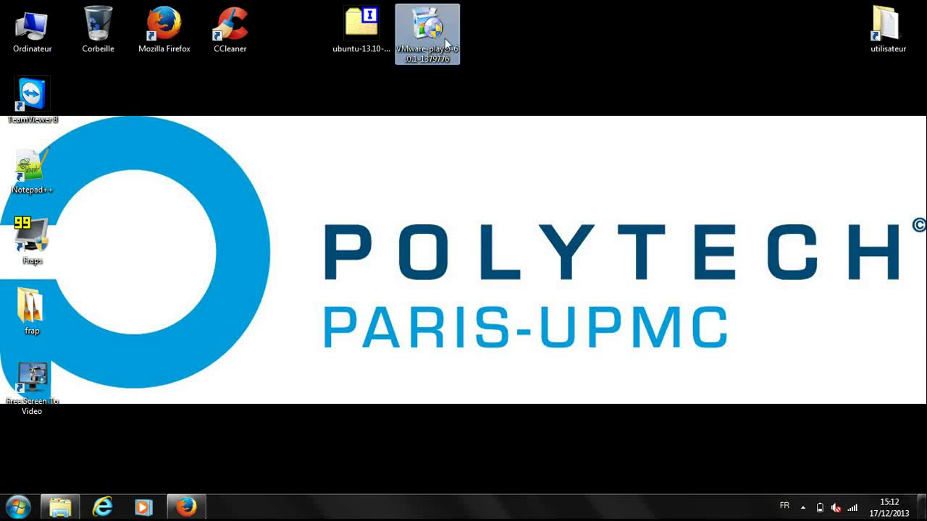
{"action": "double_click", "coordinate": [447, 42]}
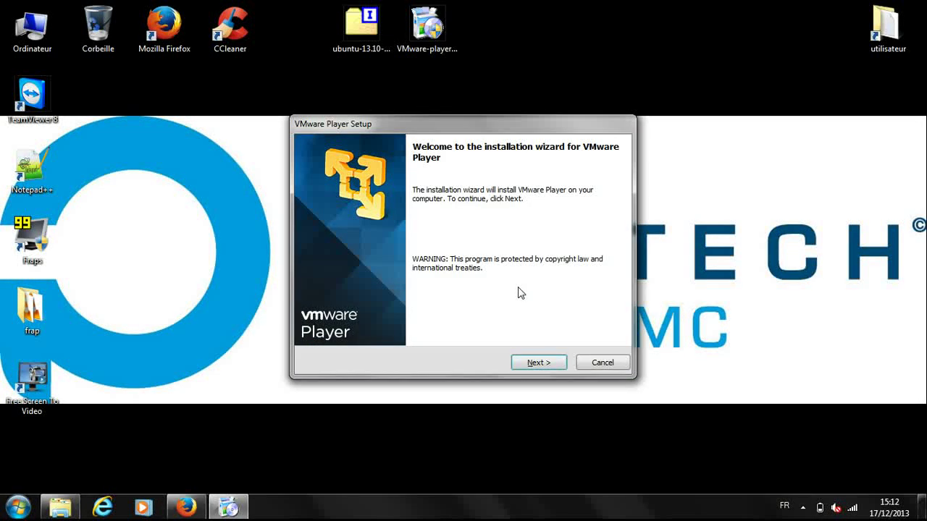
{"action": "left_click", "coordinate": [537, 364]}
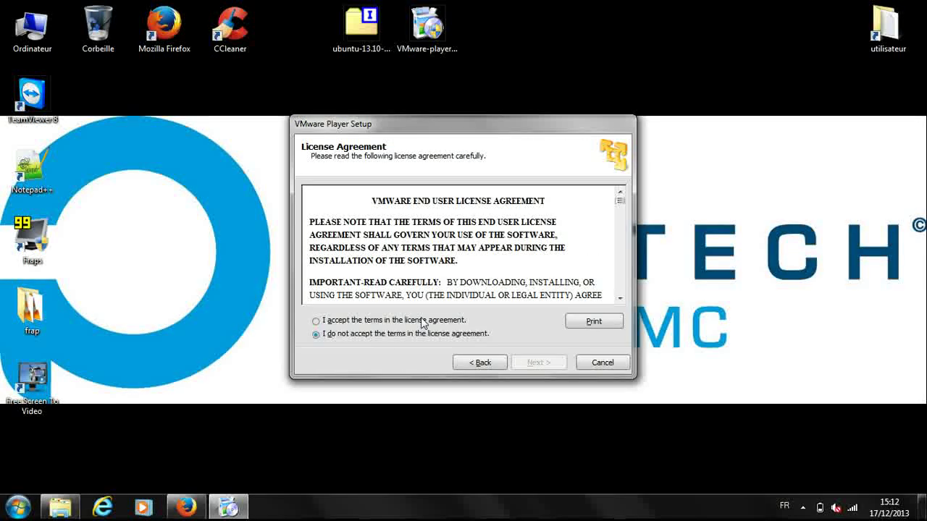
{"action": "left_click", "coordinate": [424, 322]}
{"action": "left_click", "coordinate": [537, 362]}
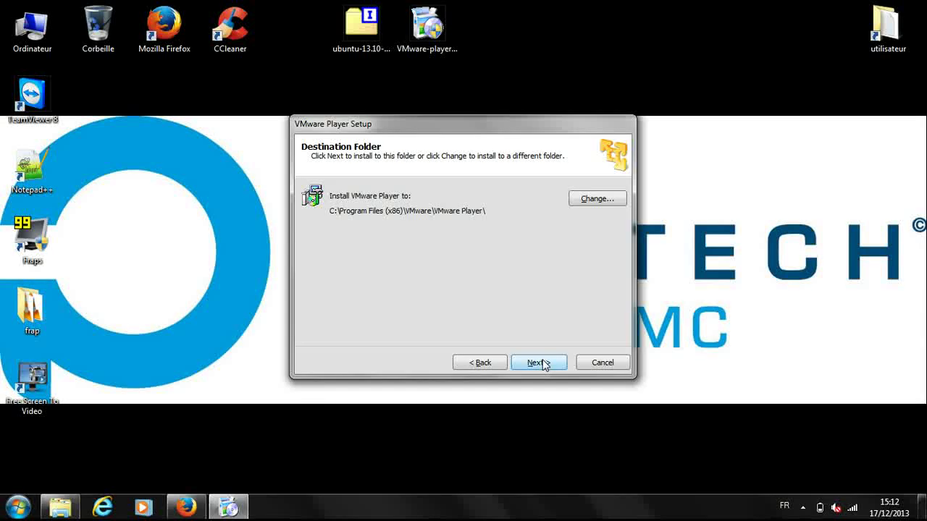
Install with the default folder, update checks and desktop/Start menu shortcuts, then finish setup
{"action": "left_click", "coordinate": [545, 365]}
{"action": "left_click", "coordinate": [545, 365]}
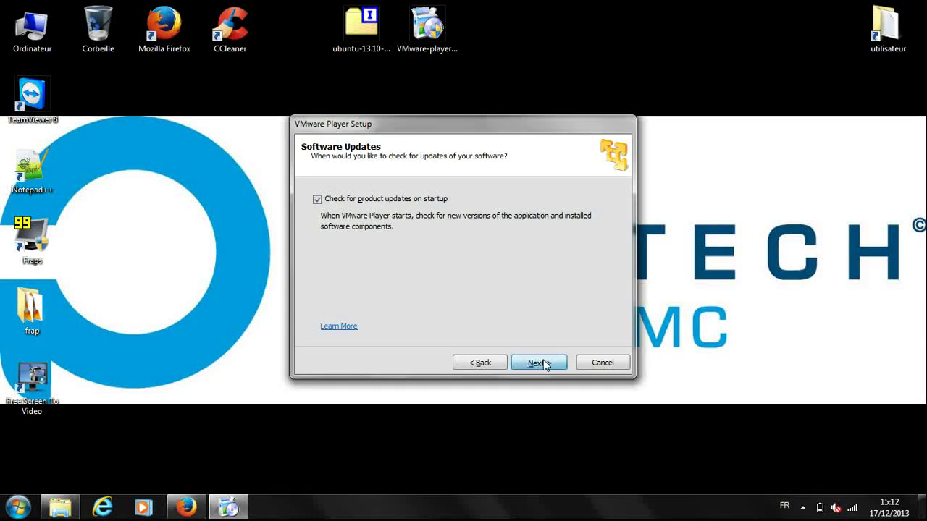
{"action": "left_click", "coordinate": [545, 365]}
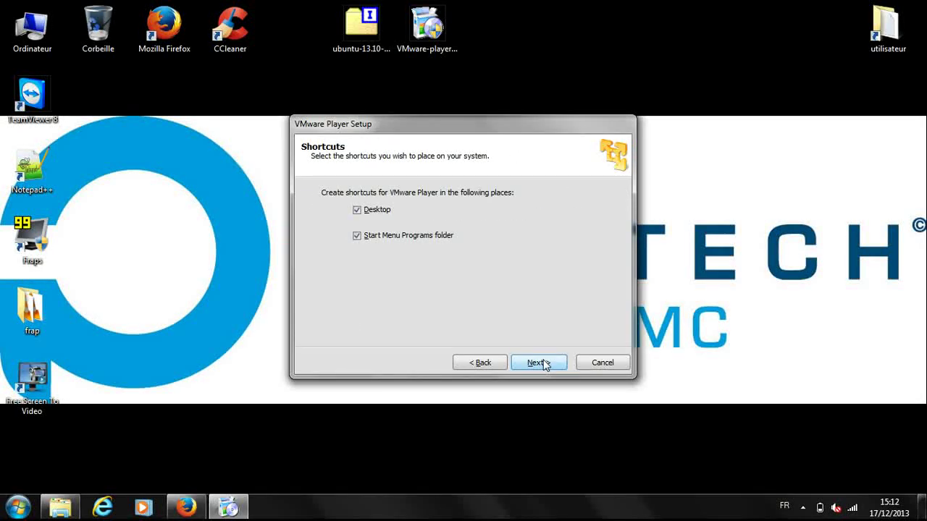
{"action": "left_click", "coordinate": [545, 365]}
{"action": "left_click", "coordinate": [544, 365]}
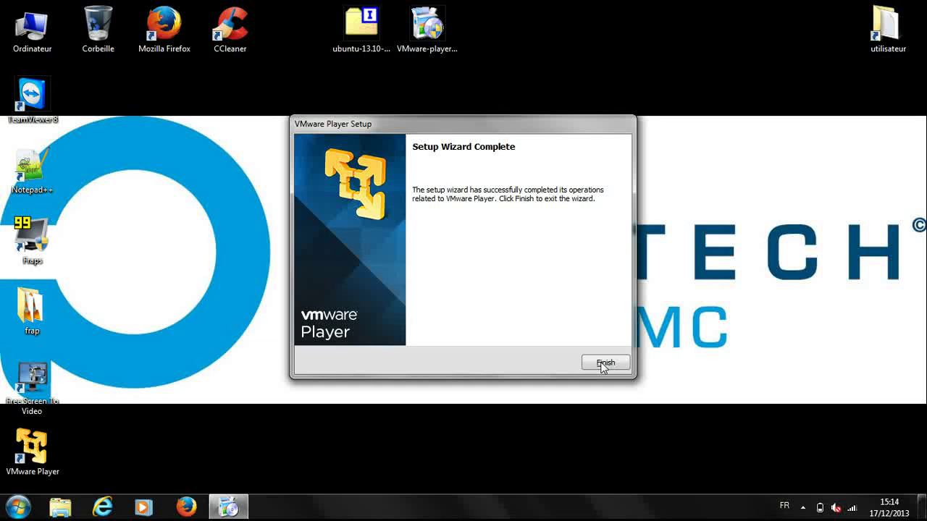
{"action": "left_click", "coordinate": [603, 363]}
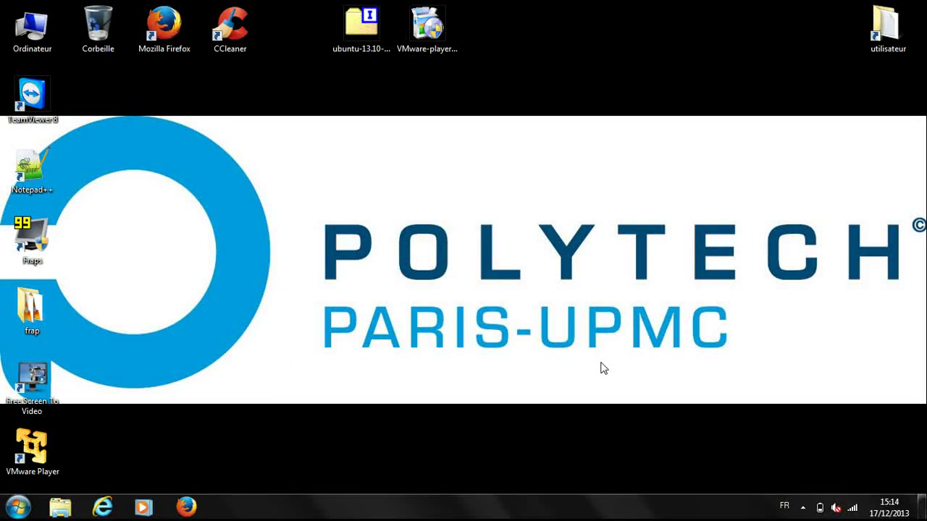
Move the VMware Player shortcut to the top row, launch it, and start a new virtual machine
{"action": "left_click_drag", "start_coordinate": [32, 467], "coordinate": [543, 76]}
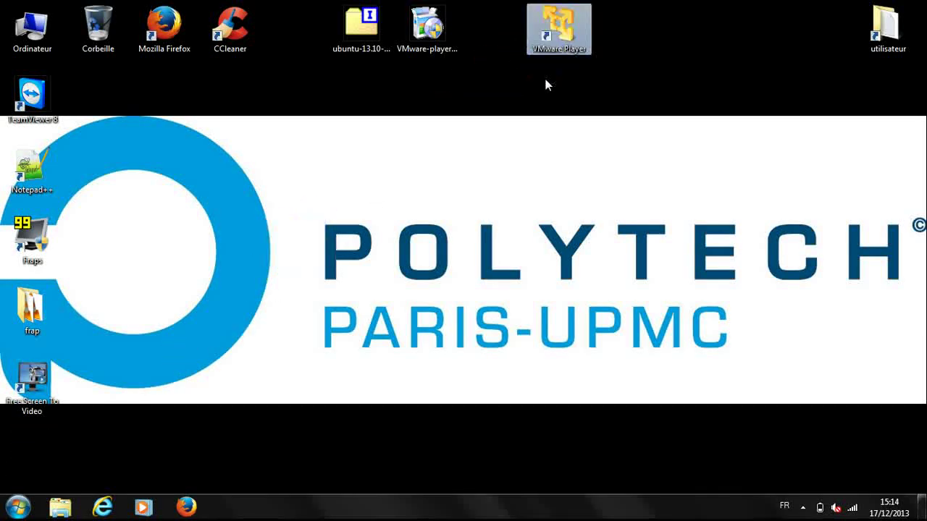
{"action": "double_click", "coordinate": [568, 22]}
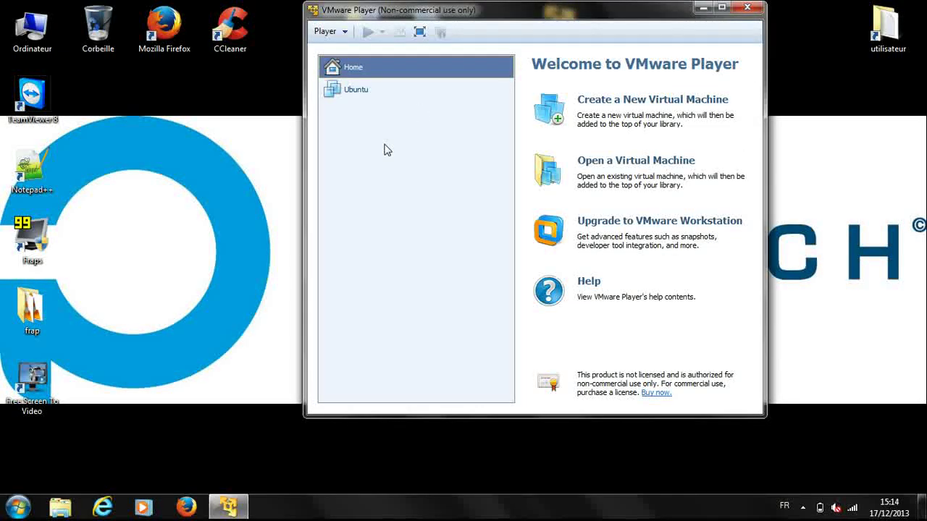
{"action": "left_click", "coordinate": [598, 106]}
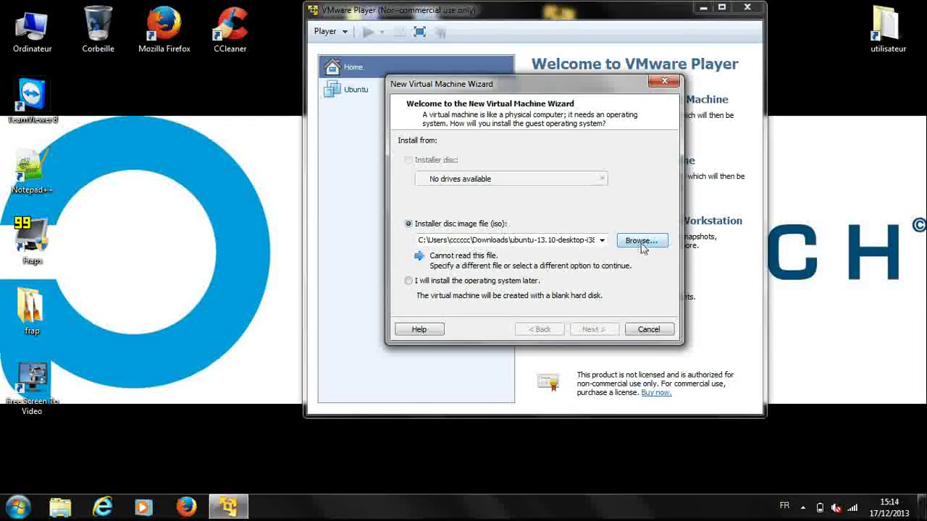
Use ubuntu-13.10-desktop-i386 from the Desktop (Bureau) as the installer disc image
{"action": "left_click", "coordinate": [640, 242]}
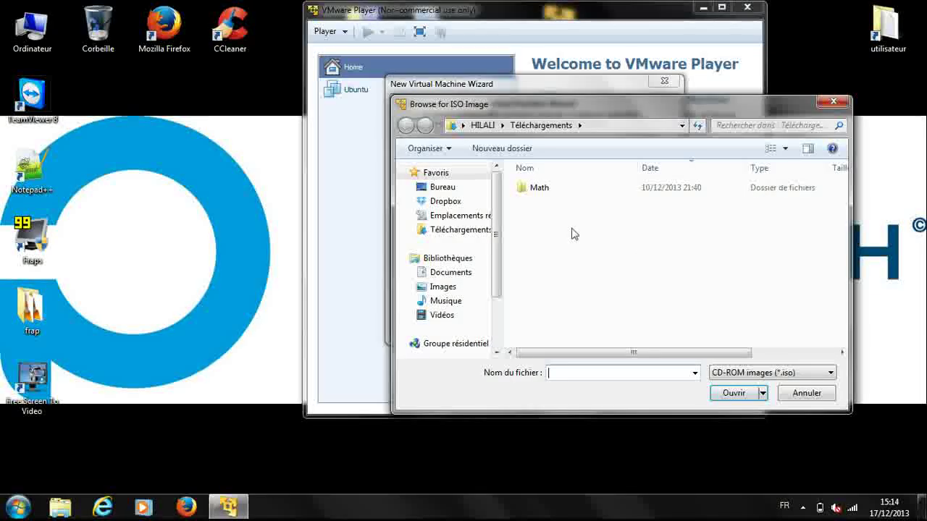
{"action": "left_click", "coordinate": [464, 190]}
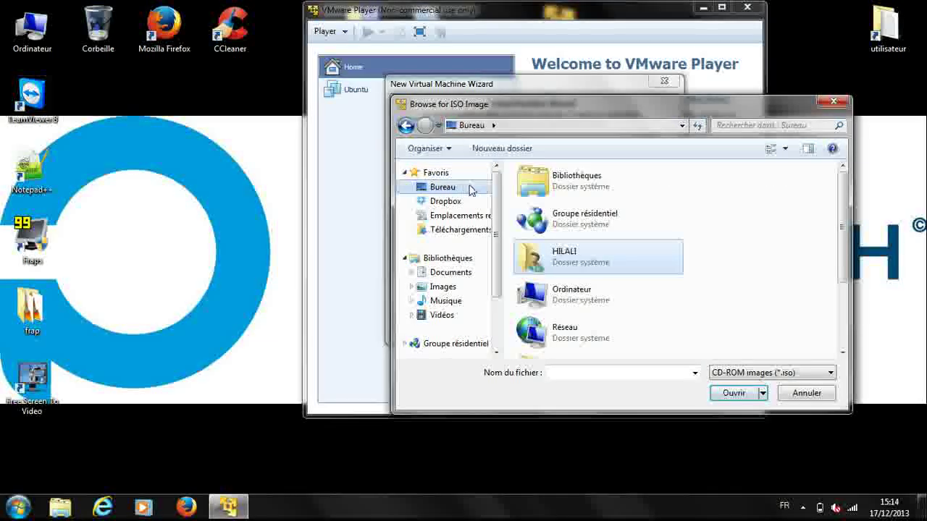
{"action": "scroll", "coordinate": [664, 257], "scroll_direction": "down", "scroll_amount": 2}
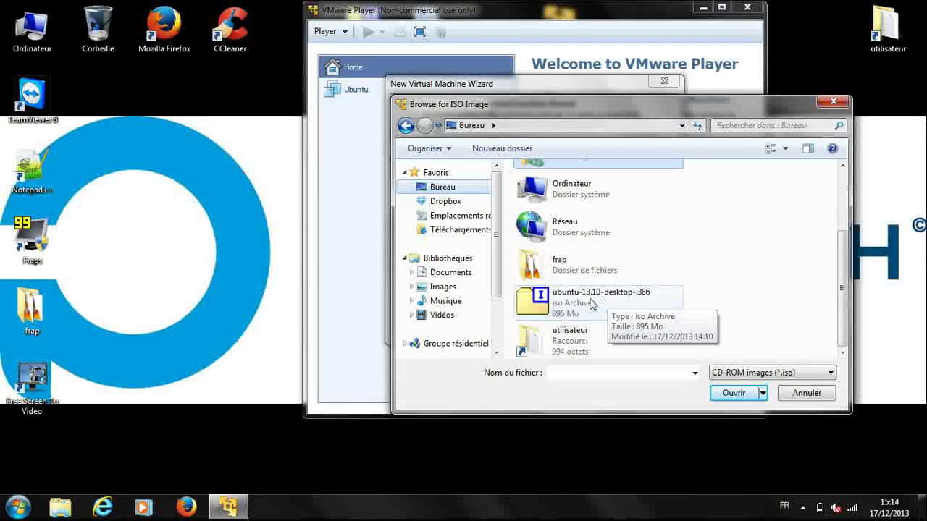
{"action": "left_click", "coordinate": [590, 304]}
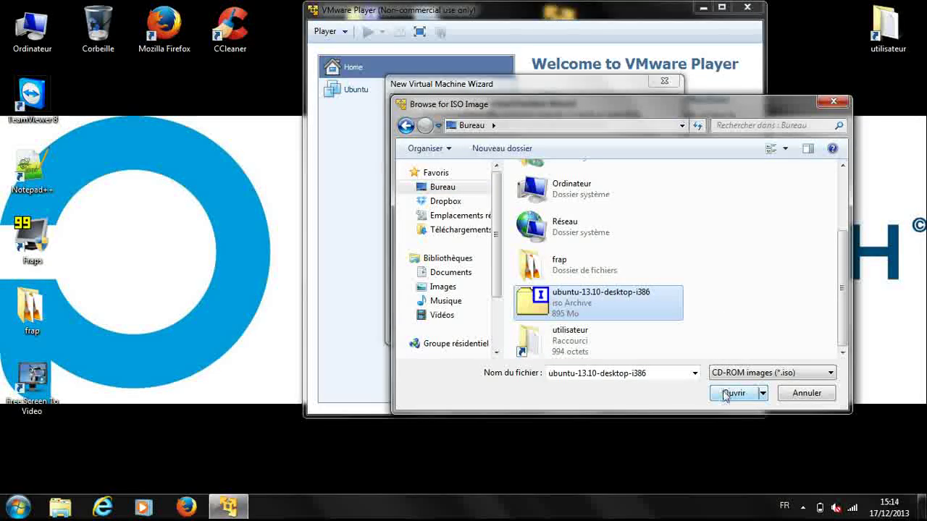
{"action": "left_click", "coordinate": [726, 395]}
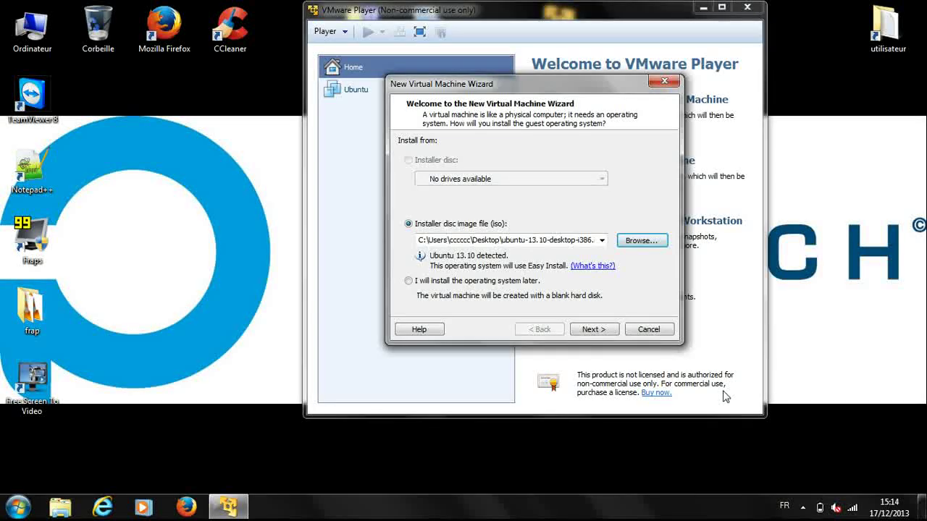
{"action": "left_click", "coordinate": [593, 329]}
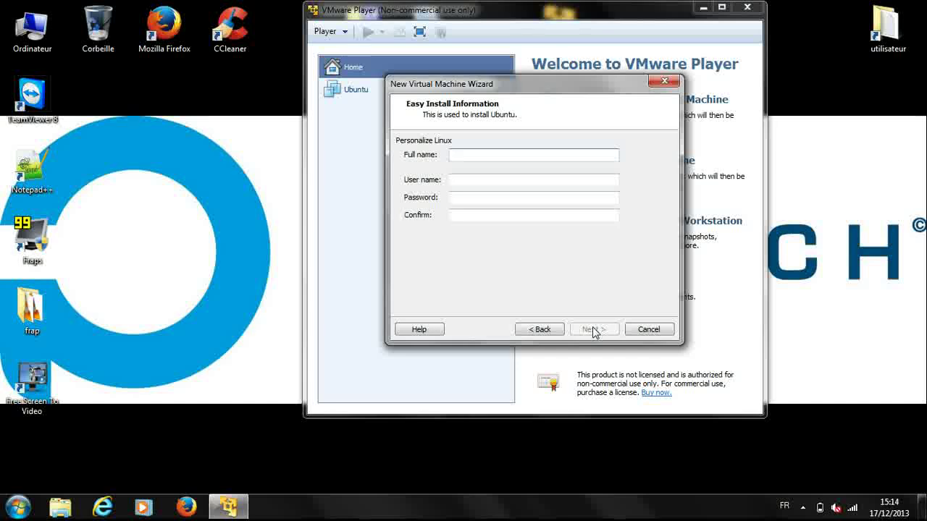
Enter 'ubuntu' as full name and user name, and set and confirm the account password
{"action": "key", "text": "Tab"}
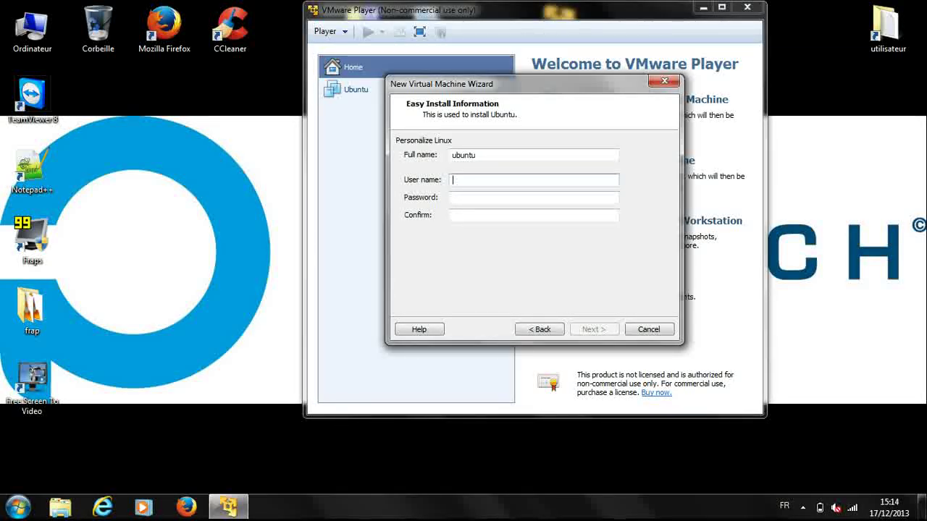
{"action": "key", "text": "Tab"}
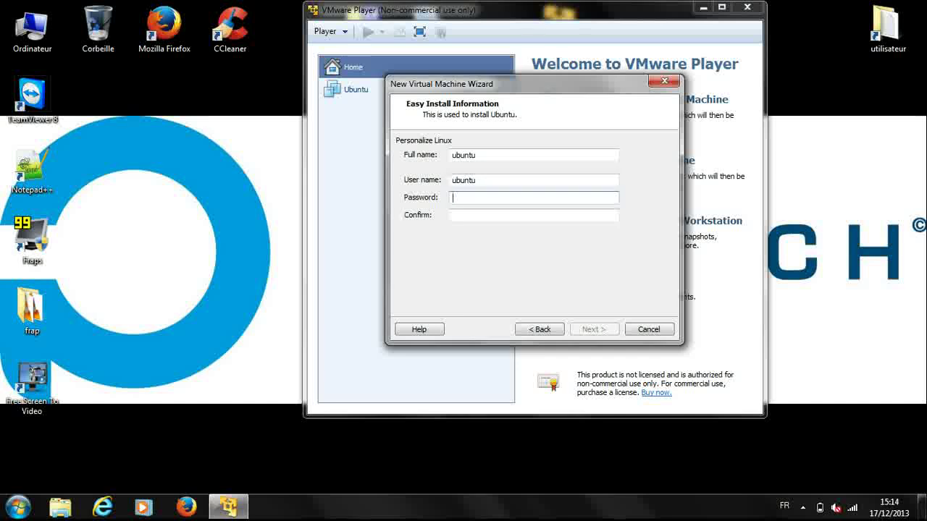
{"action": "left_click", "coordinate": [554, 217]}
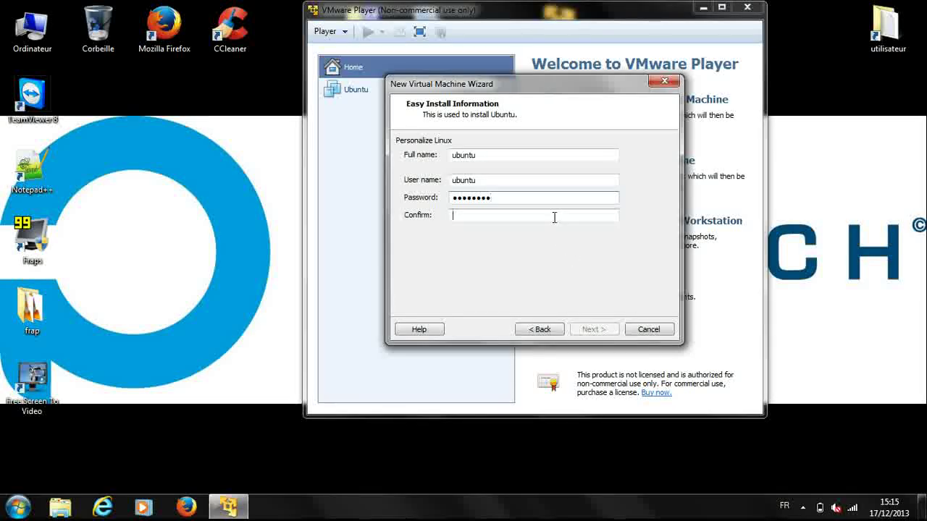
{"action": "key", "text": "Return"}
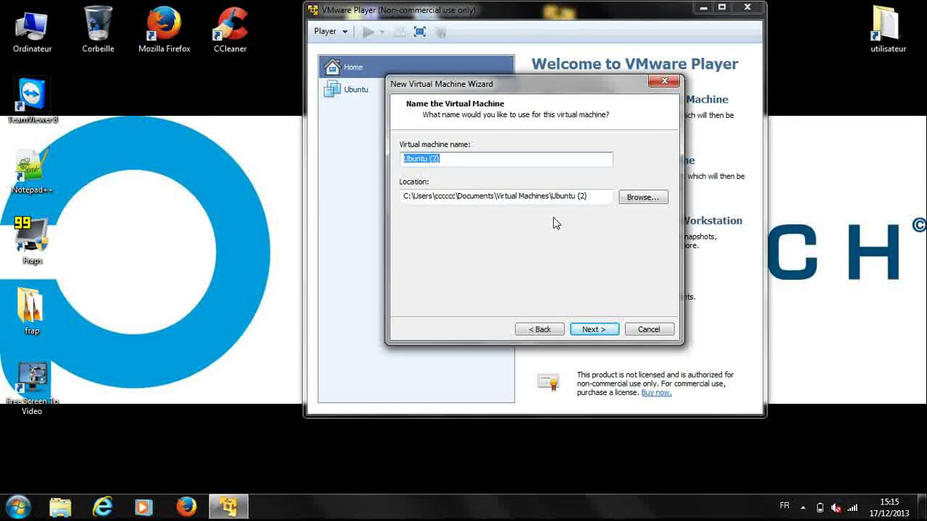
Keep the name Ubuntu (2) in Documents\Virtual Machines and proceed to disk capacity
{"action": "left_click", "coordinate": [589, 327]}
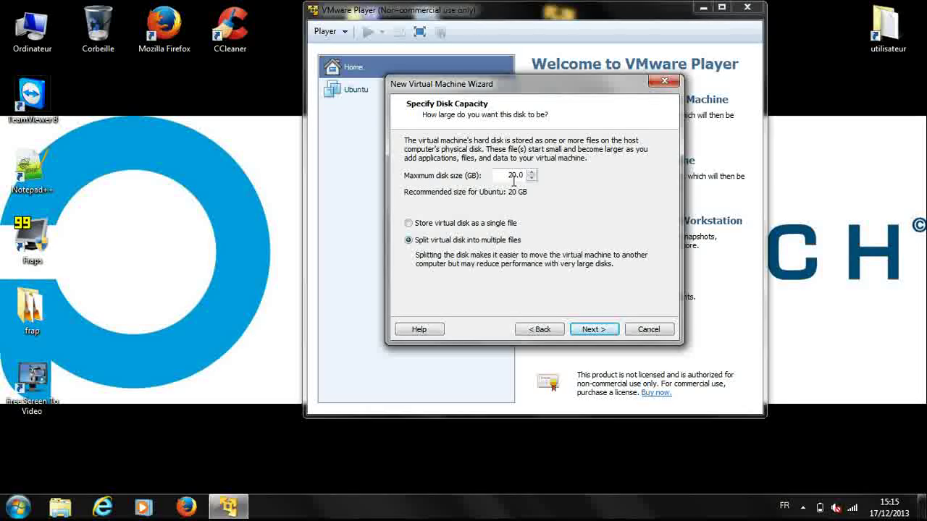
Set the maximum virtual disk size to 10 GB
{"action": "double_click", "coordinate": [514, 181]}
{"action": "type", "text": "10"}
{"action": "left_click", "coordinate": [607, 330]}
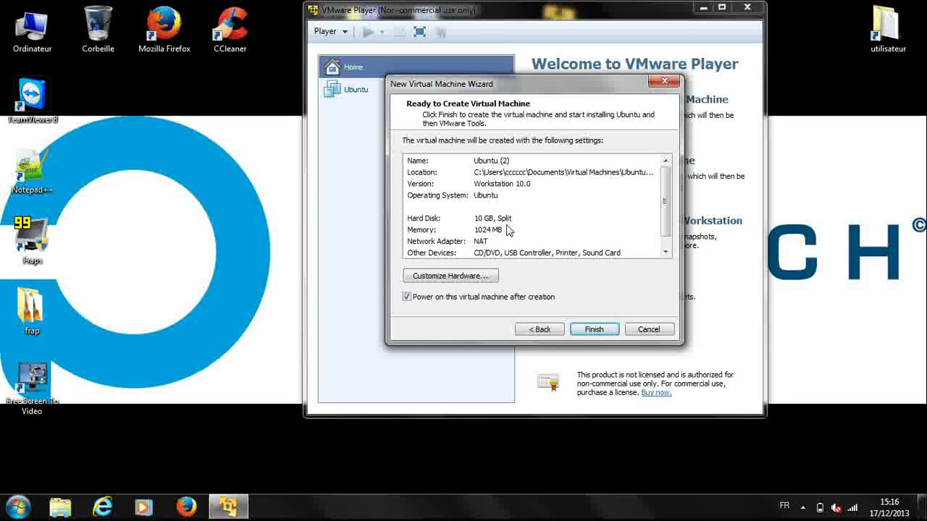
Raise the virtual machine's memory to 1448 MB in the hardware settings
{"action": "left_click", "coordinate": [488, 280]}
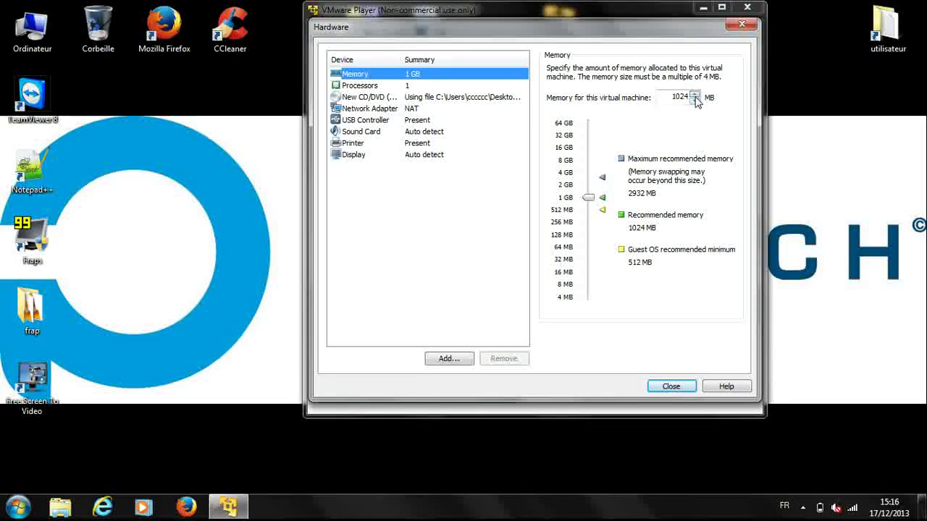
{"action": "left_click", "coordinate": [695, 96]}
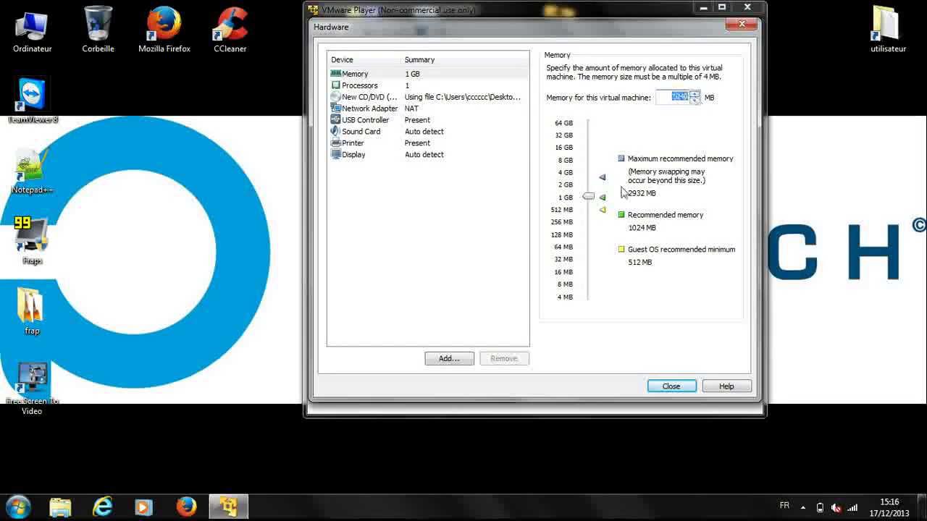
{"action": "left_click_drag", "start_coordinate": [588, 197], "coordinate": [588, 195]}
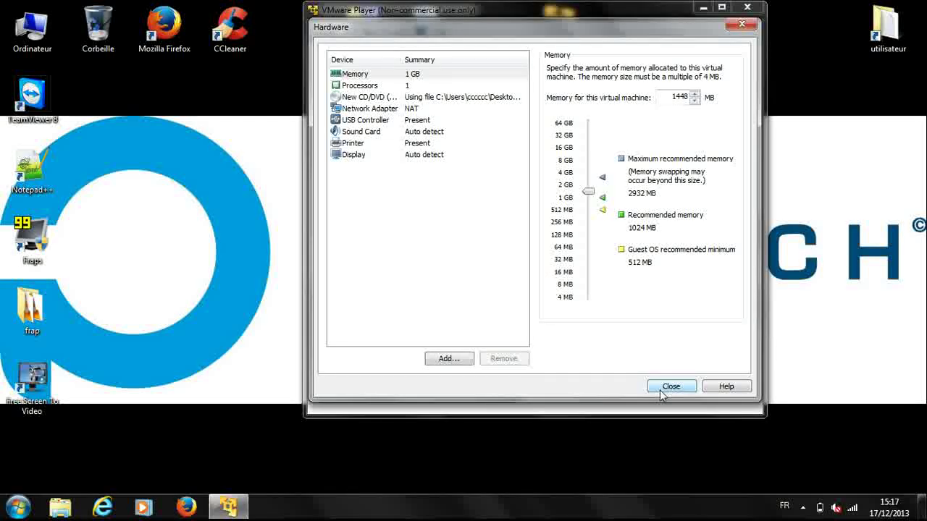
{"action": "left_click", "coordinate": [661, 389]}
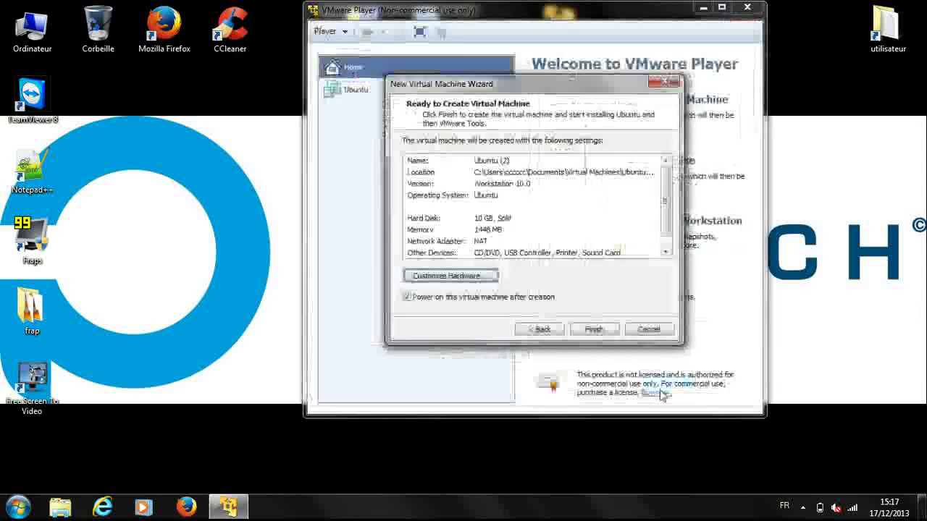
Create and boot the Ubuntu (2) machine, glancing at the hidden tray icons
{"action": "left_click", "coordinate": [594, 330]}
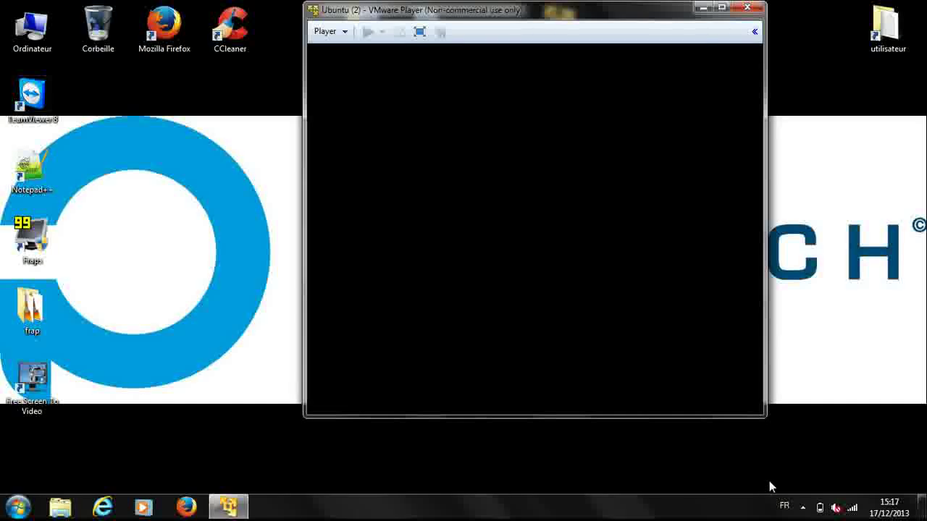
{"action": "left_click", "coordinate": [803, 510]}
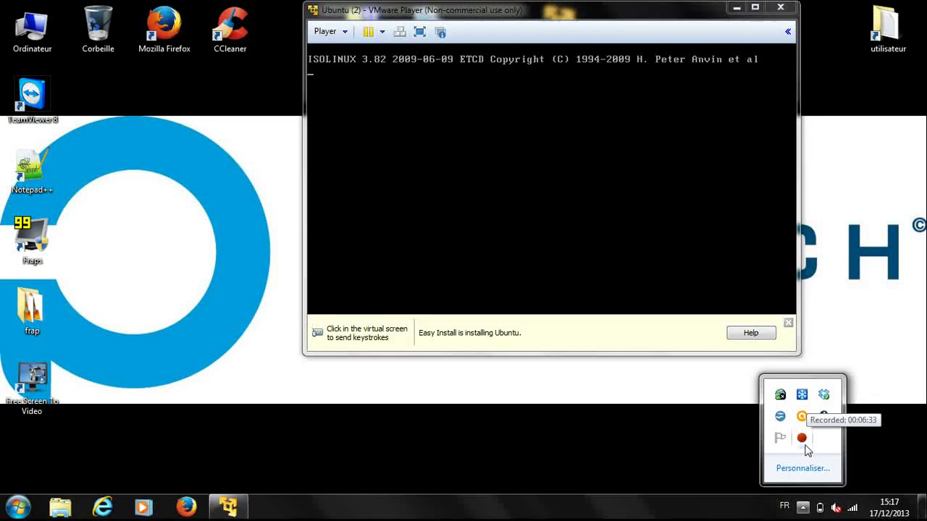
{"action": "left_click", "coordinate": [658, 250]}
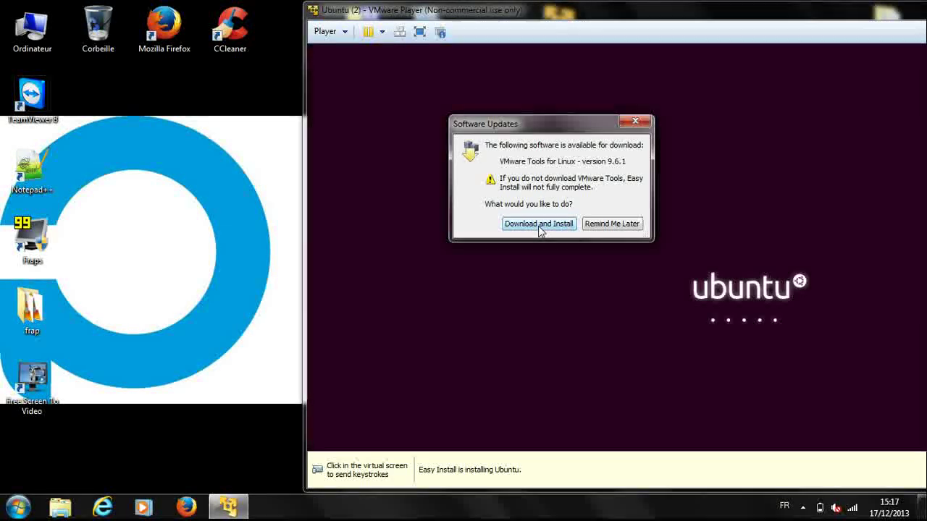
Download and install VMware Tools for Linux, then wait for the Ubuntu 13.10 login screen
{"action": "left_click", "coordinate": [540, 226]}
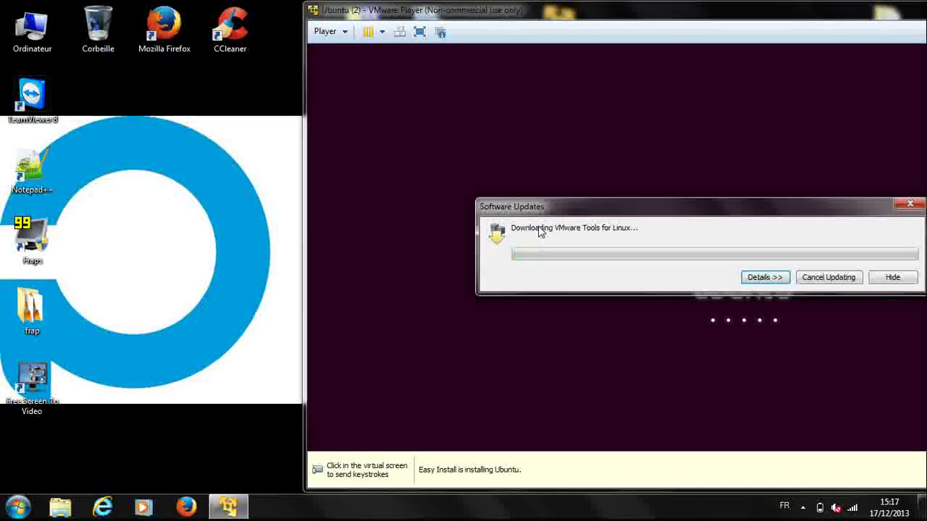
{"action": "left_click_drag", "start_coordinate": [577, 211], "coordinate": [449, 150]}
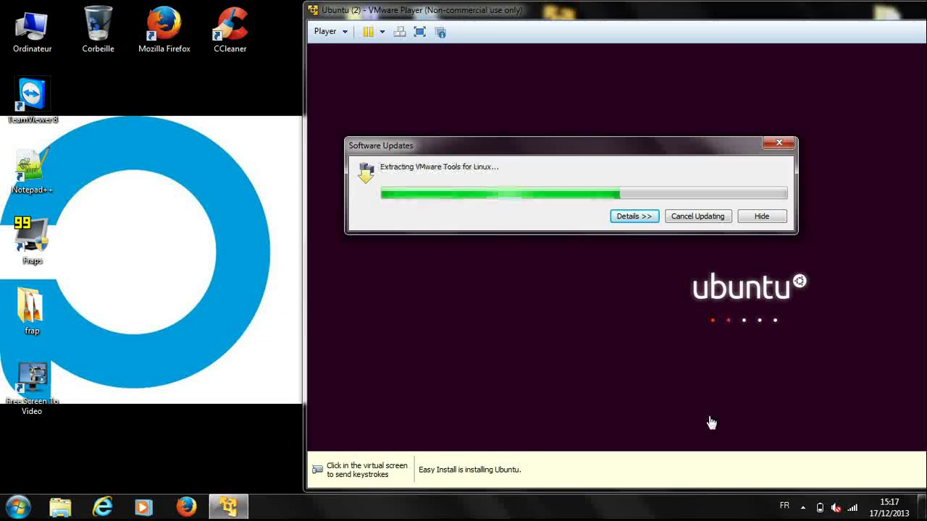
{"action": "left_click", "coordinate": [802, 507]}
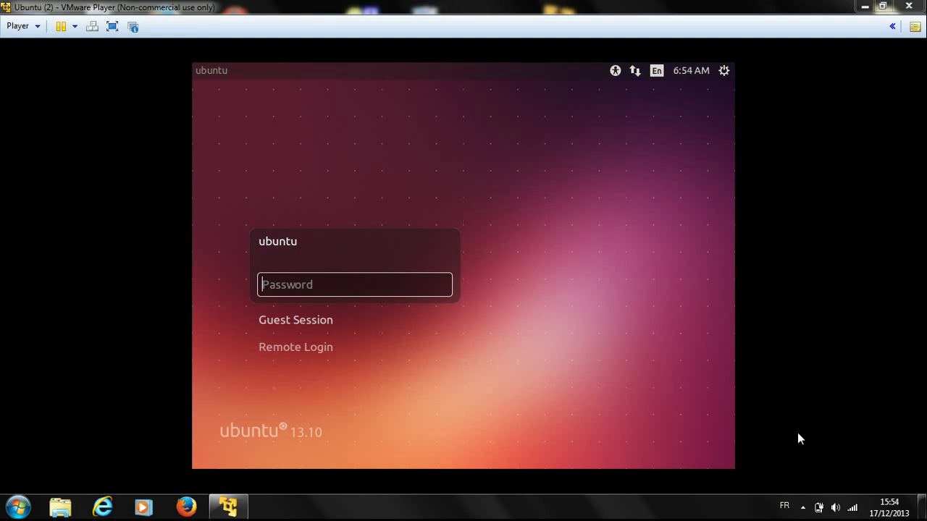
Enter the Ubuntu account password to reach the desktop, then restore the player window size
{"action": "left_click", "coordinate": [393, 283]}
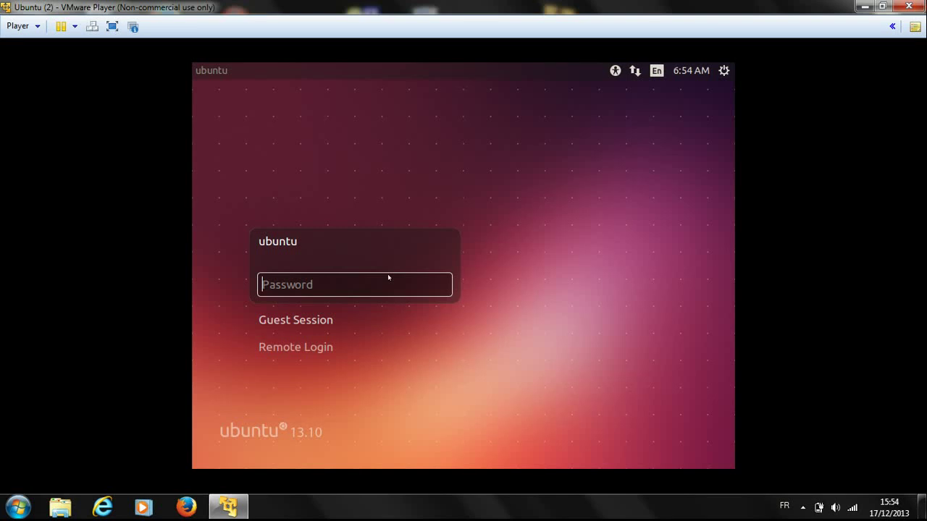
{"action": "type", "text": "••••••••"}
{"action": "key", "text": "Return"}
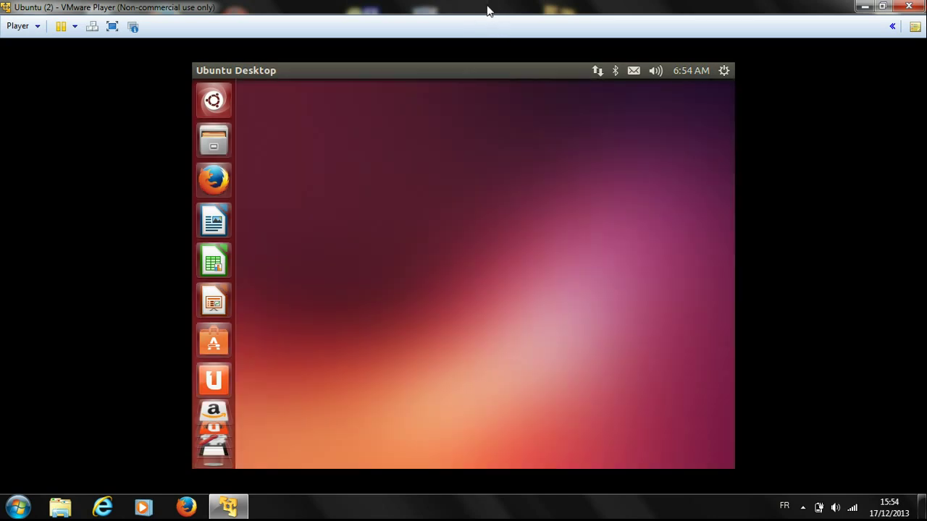
{"action": "double_click", "coordinate": [490, 8]}
Switch Ubuntu (2) into full screen and back, then close the player choosing Suspend
{"action": "left_click", "coordinate": [237, 33]}
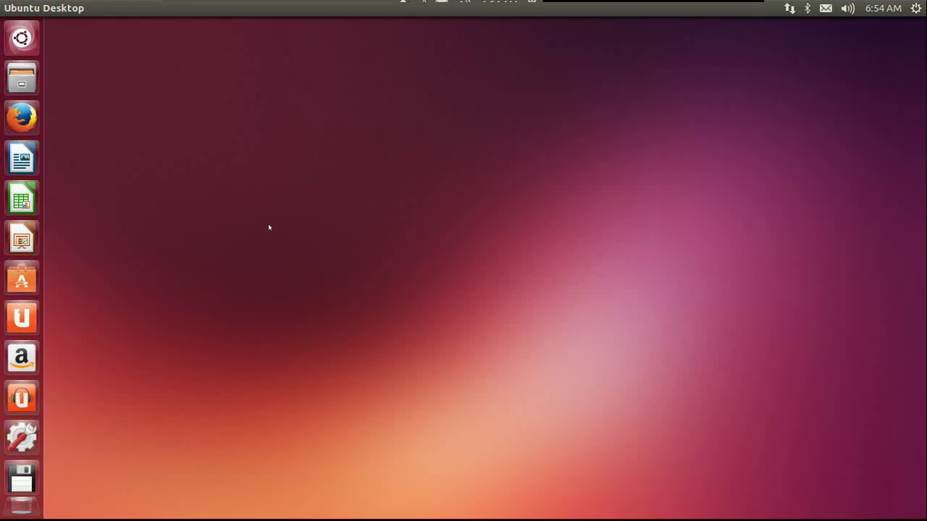
{"action": "mouse_move", "coordinate": [302, 4]}
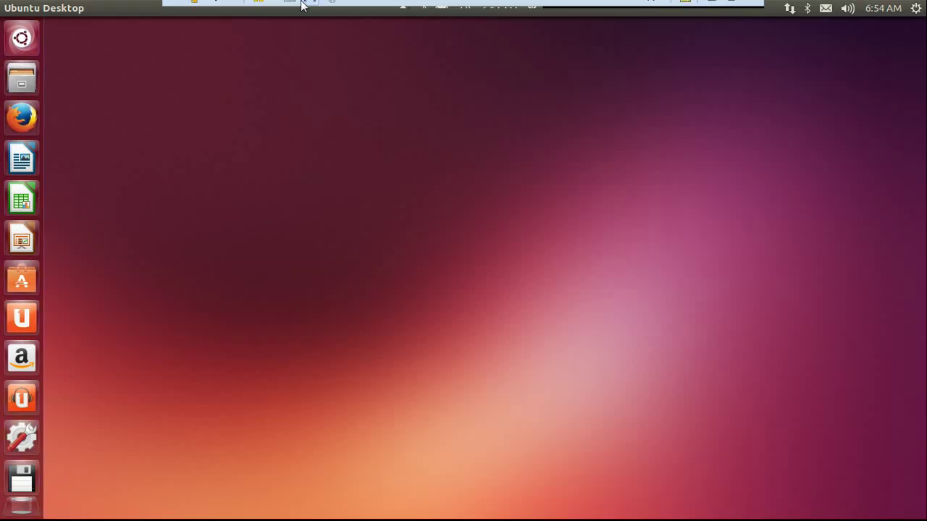
{"action": "left_click", "coordinate": [309, 9]}
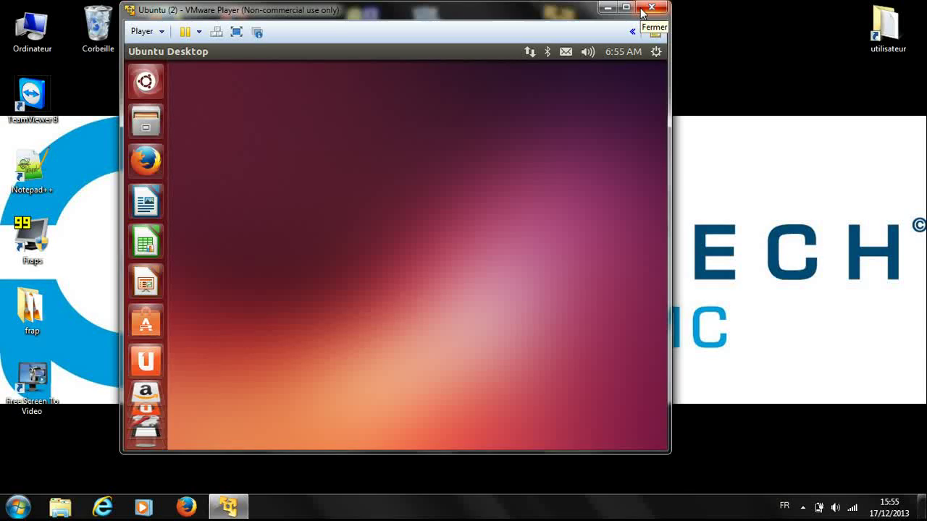
{"action": "left_click", "coordinate": [649, 8]}
{"action": "left_click", "coordinate": [347, 272]}
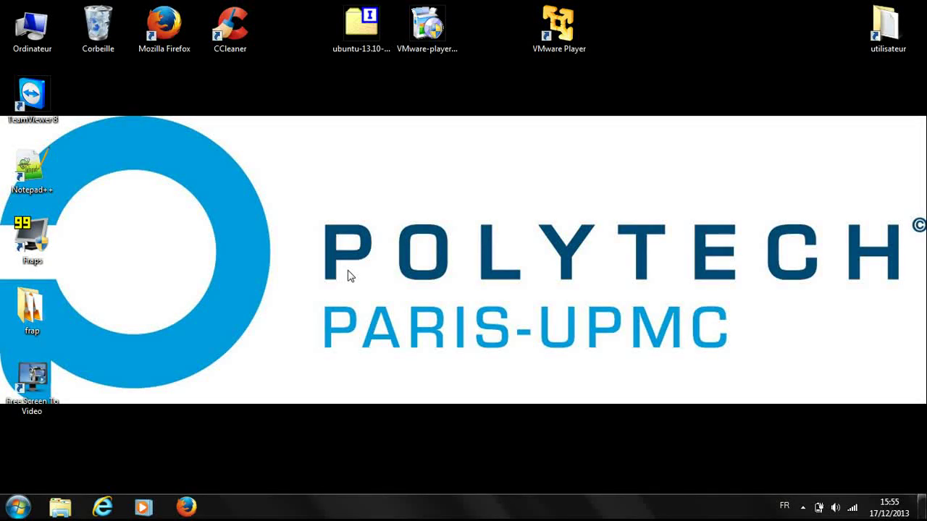
Relaunch VMware Player, resume the suspended Ubuntu (2) machine, and minimize the player
{"action": "double_click", "coordinate": [563, 37]}
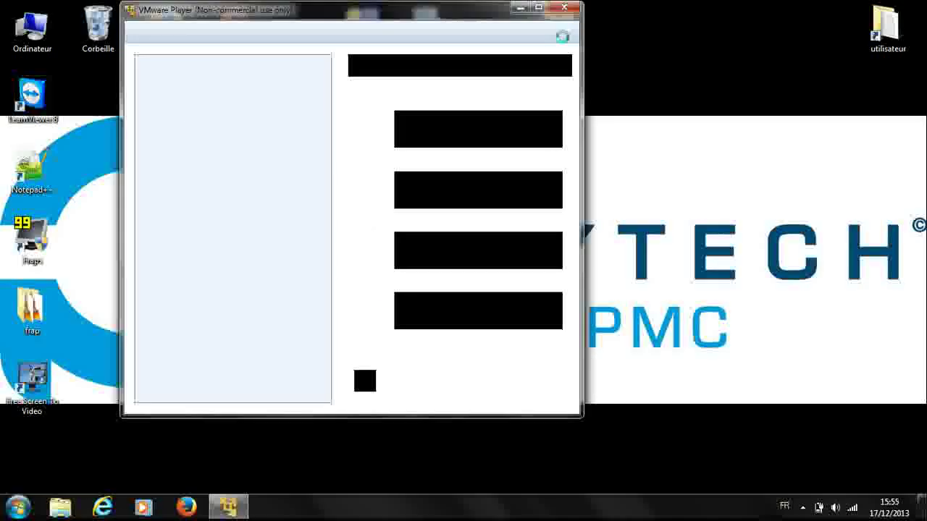
{"action": "left_click", "coordinate": [260, 87]}
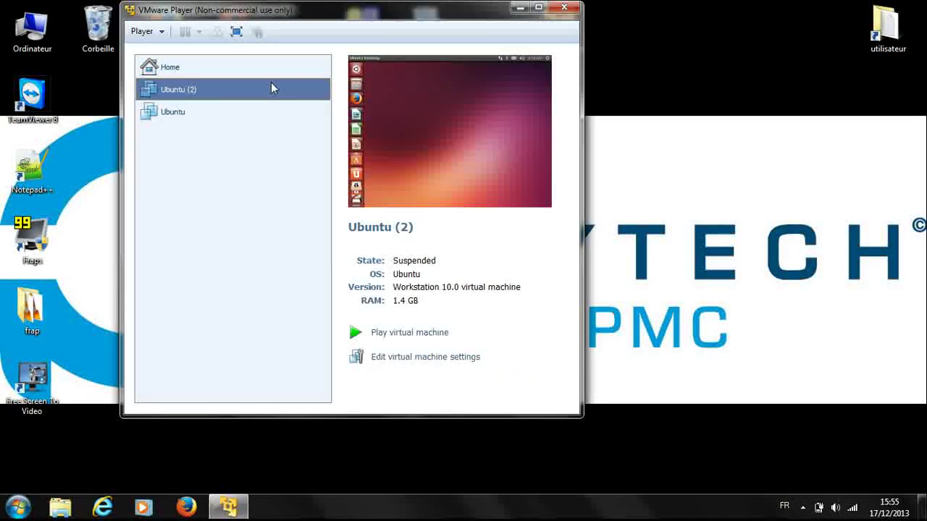
{"action": "left_click", "coordinate": [403, 334]}
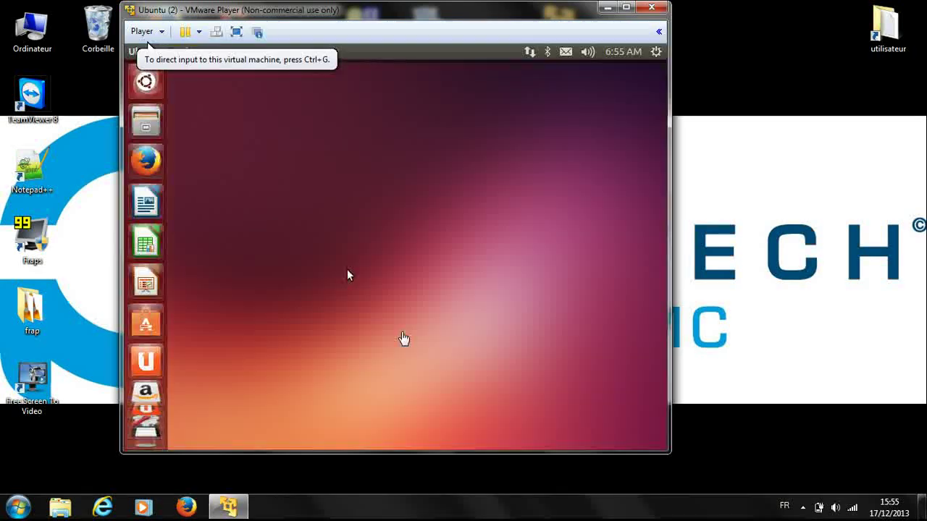
{"action": "left_click", "coordinate": [348, 271]}
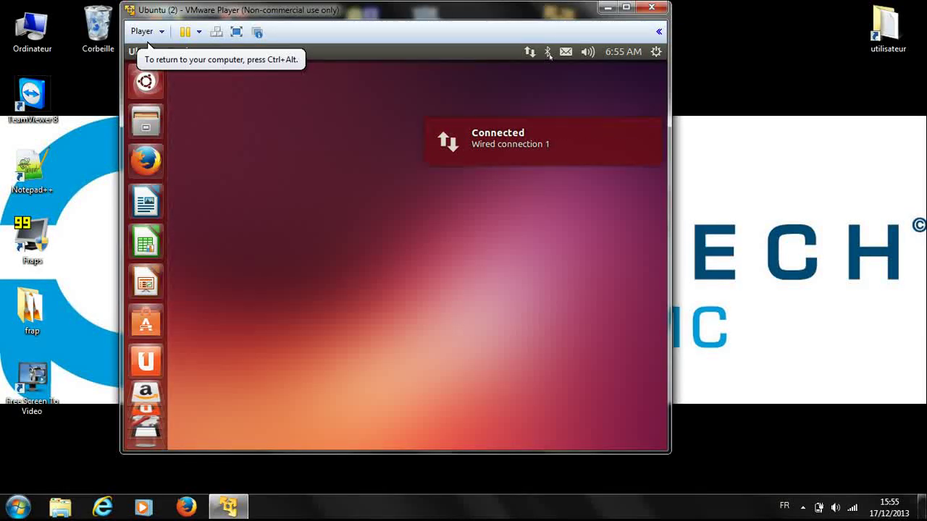
{"action": "left_click", "coordinate": [608, 9]}
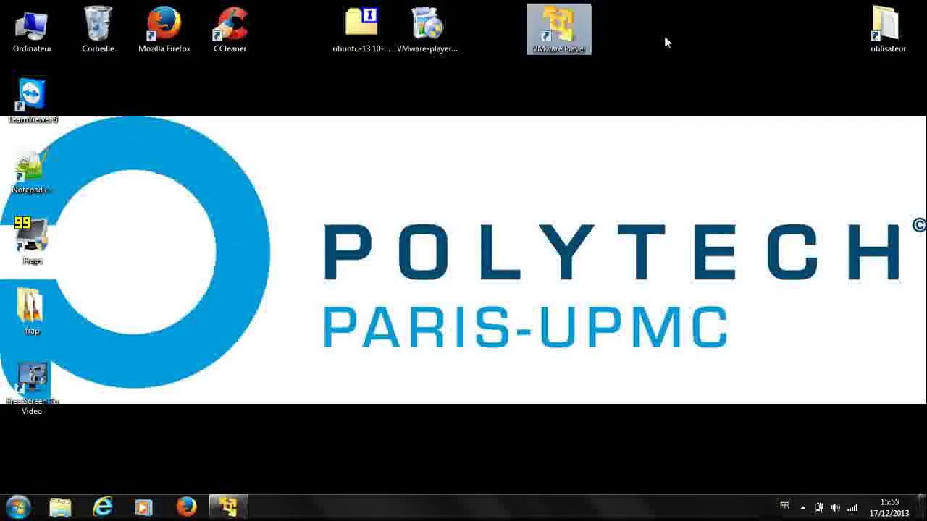